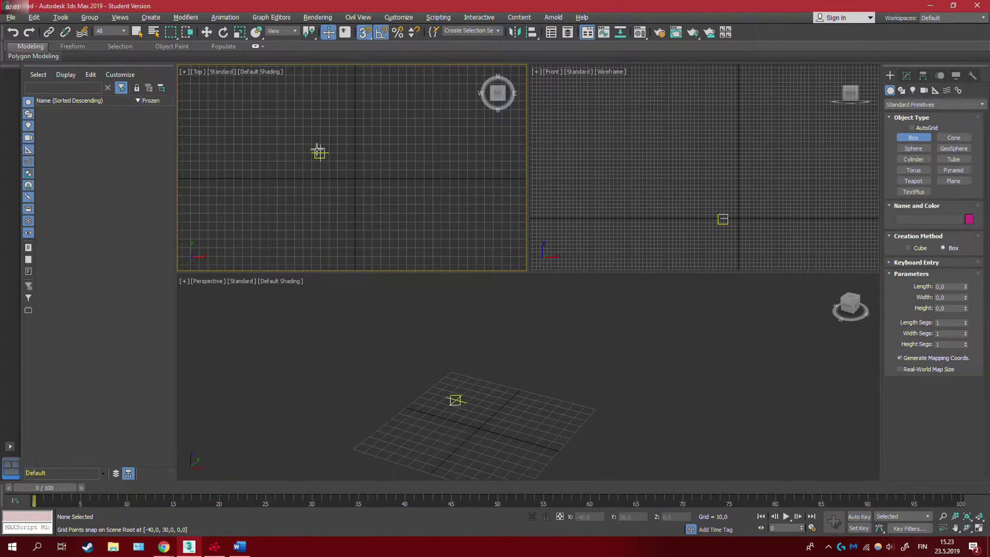
# Step: Create a box centred on the origin in the Top view with length 100, width 60 and height 4
pyautogui.moveTo(319, 143); pyautogui.dragTo(390, 213)
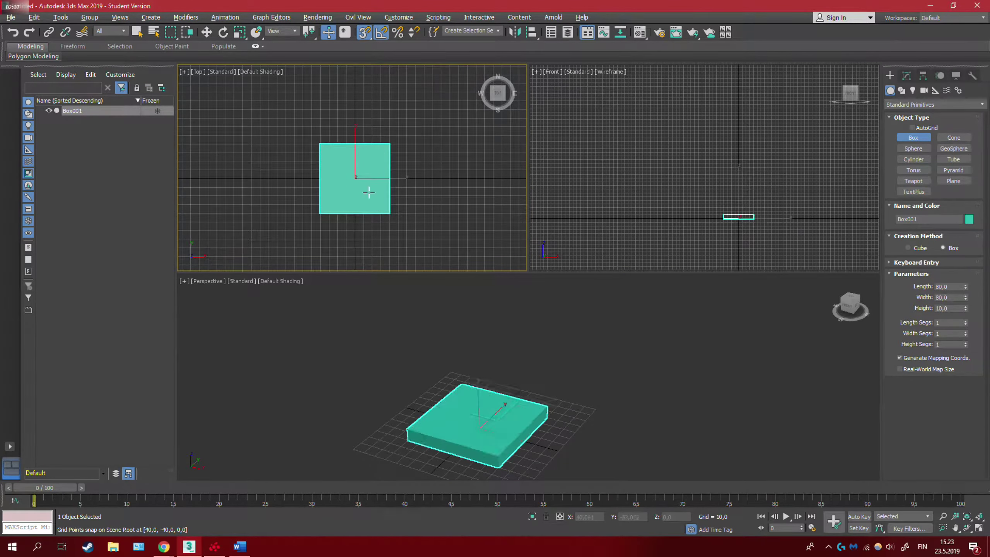
pyautogui.click(398, 188)
pyautogui.press('Return')
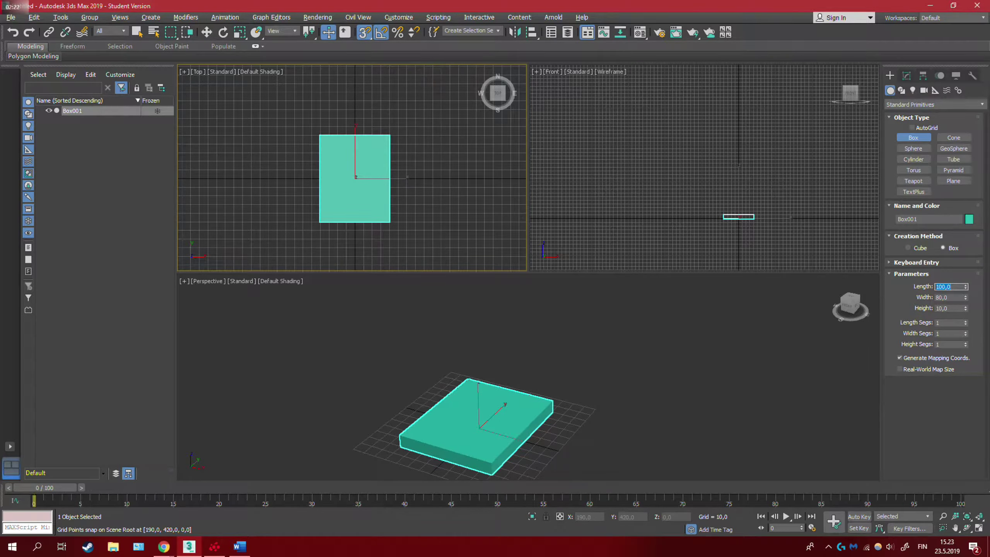
pyautogui.press('Tab')
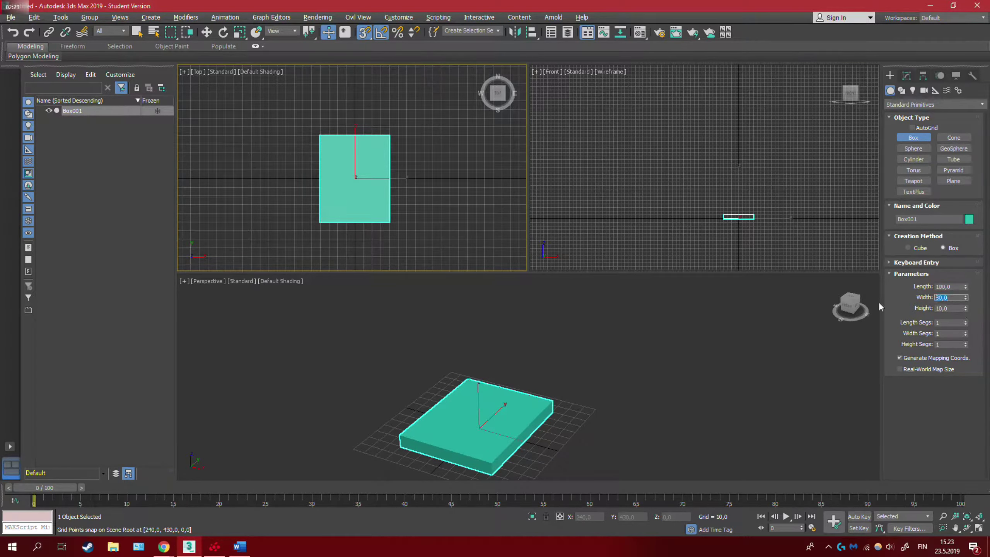
pyautogui.write('60')
pyautogui.press('Return')
pyautogui.press('Tab')
pyautogui.write('4')
pyautogui.press('Return')
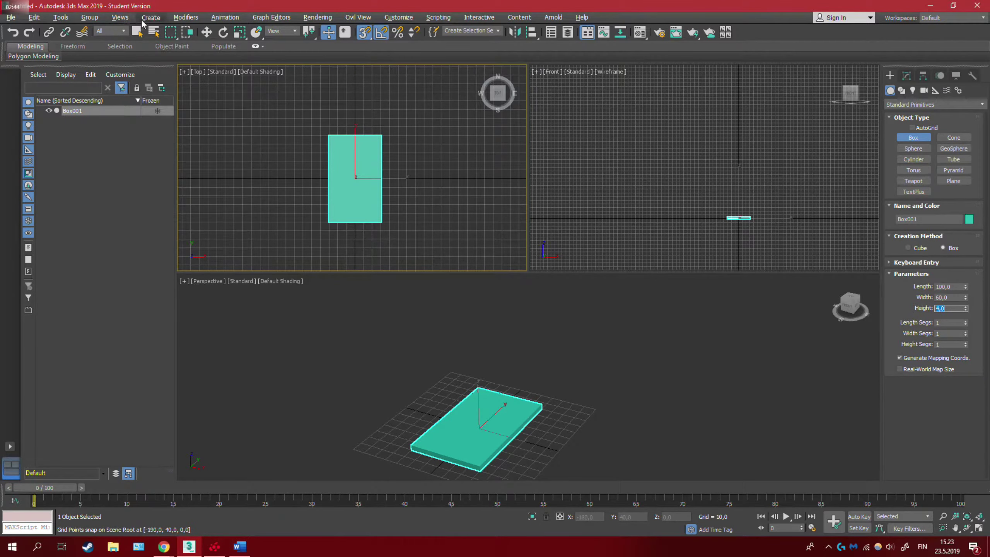
# Step: Create a cylinder with radius 4 and height 60 beside the box's left edge in the Top view
pyautogui.click(145, 20)
pyautogui.moveTo(165, 41)
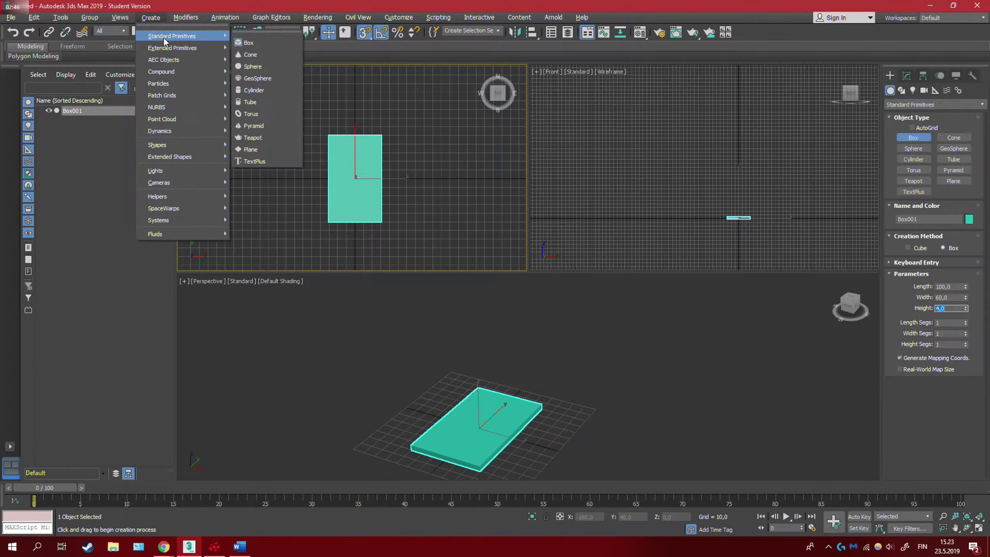
pyautogui.click(277, 89)
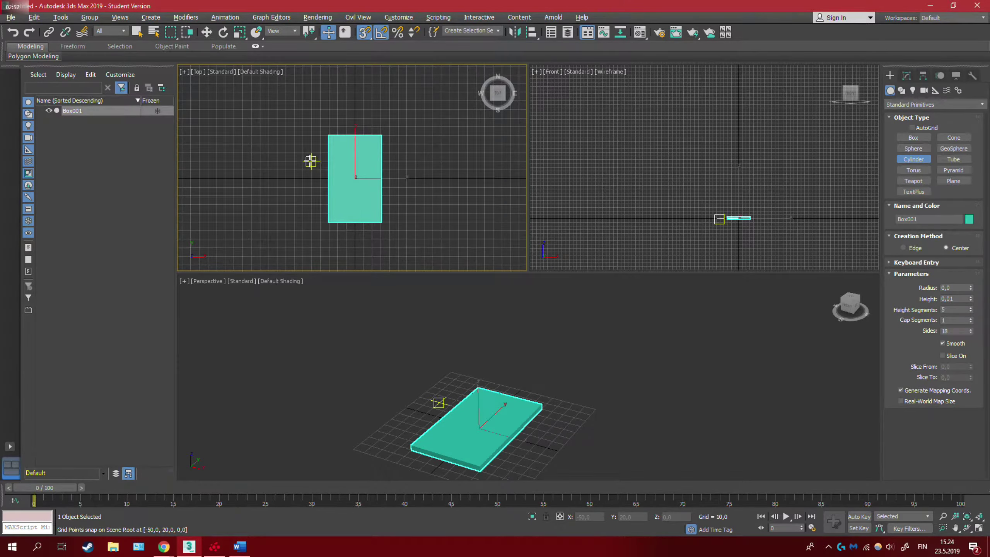
pyautogui.moveTo(311, 161); pyautogui.dragTo(311, 171)
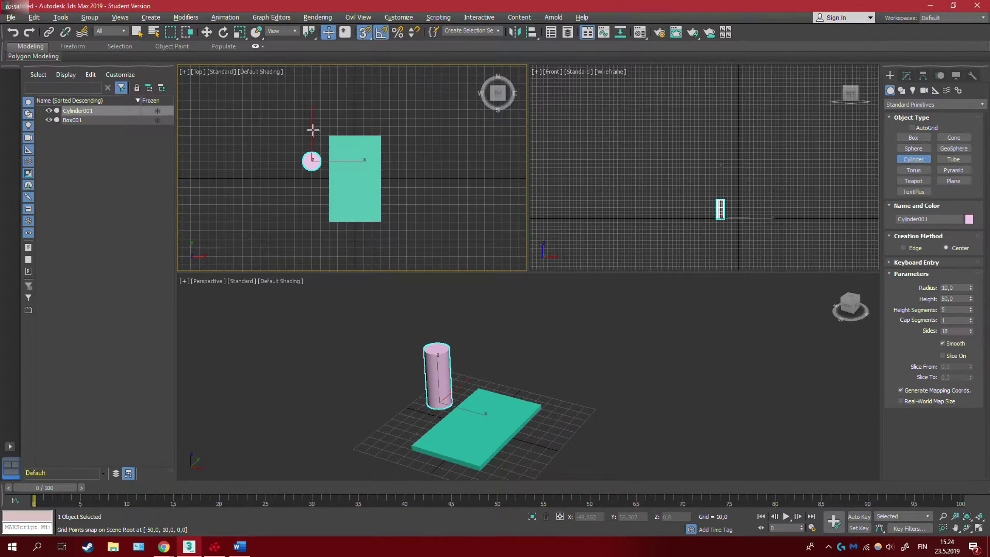
pyautogui.click(314, 116)
pyautogui.doubleClick(954, 288)
pyautogui.write('4')
pyautogui.press('Return')
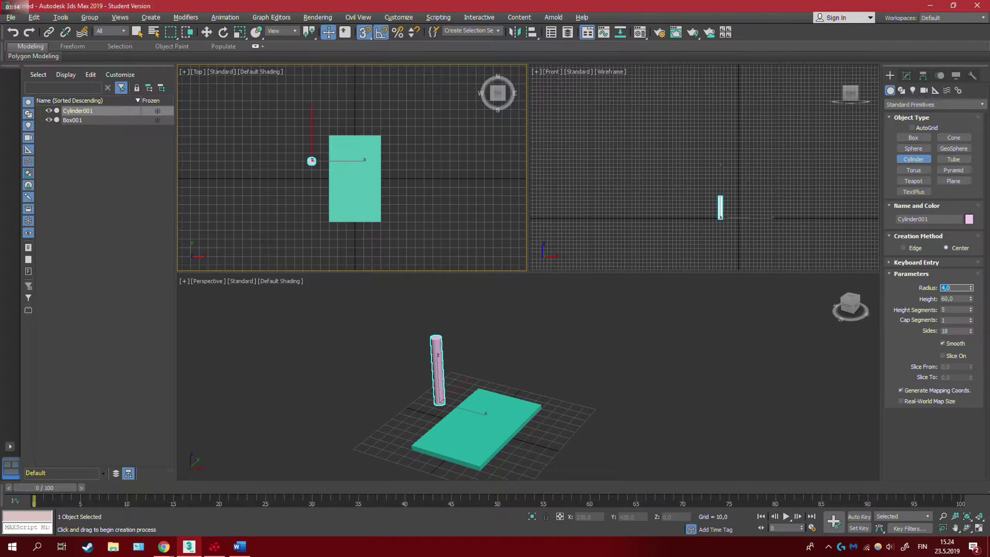
pyautogui.click(958, 297)
pyautogui.write('60')
pyautogui.press('Return')
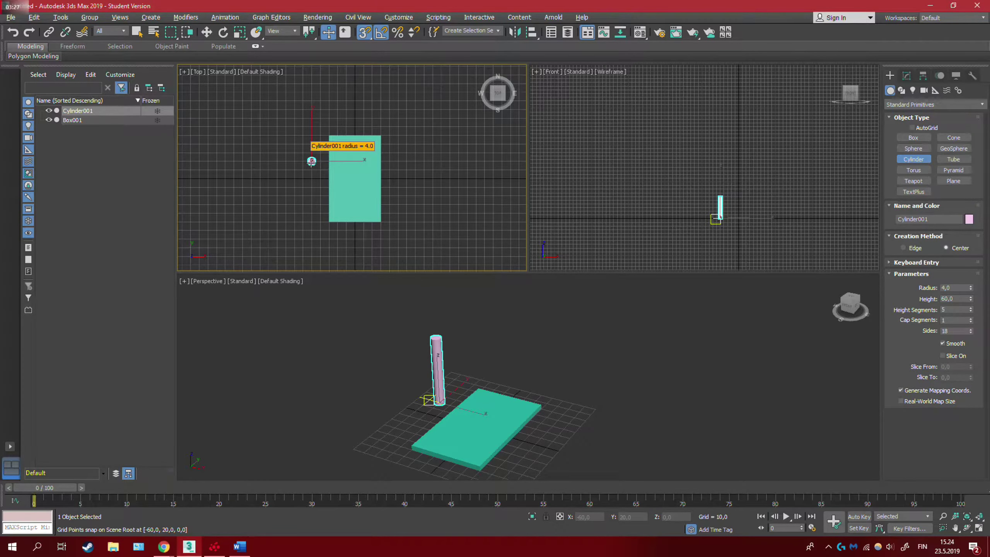
# Step: Move the cylinder onto the slab's upper-left corner in the Top view, at X -20, Y 40
pyautogui.click(206, 31)
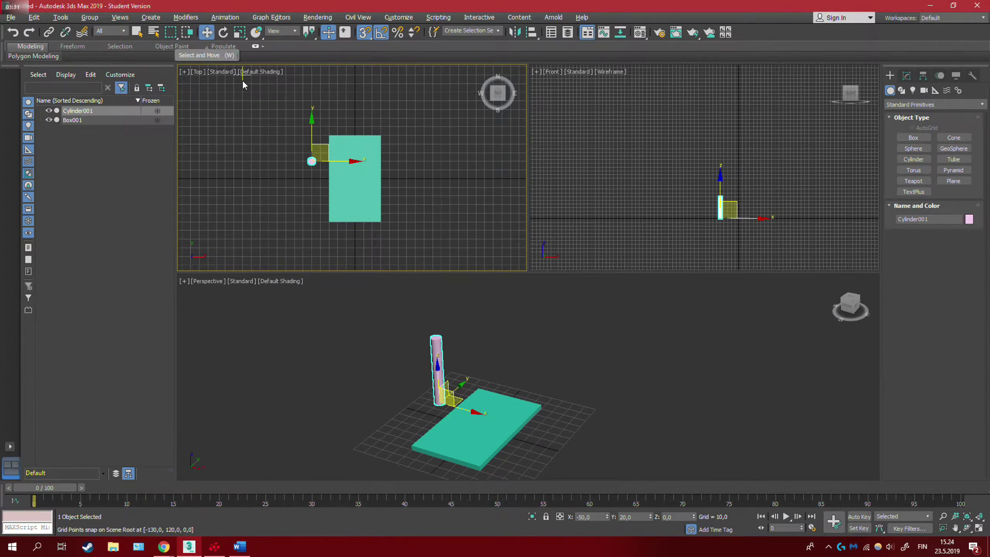
pyautogui.moveTo(314, 160); pyautogui.dragTo(339, 141)
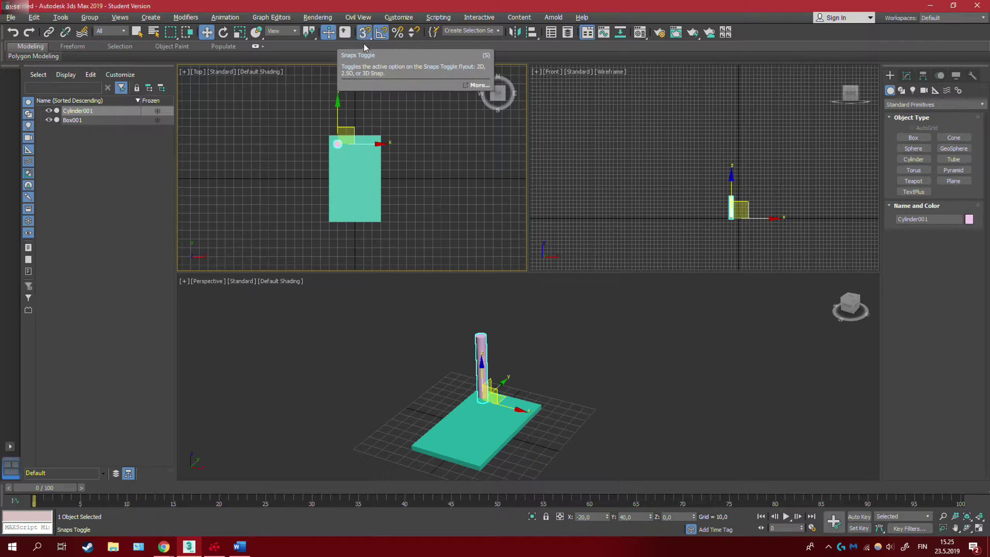
pyautogui.scroll(5, 343, 141)
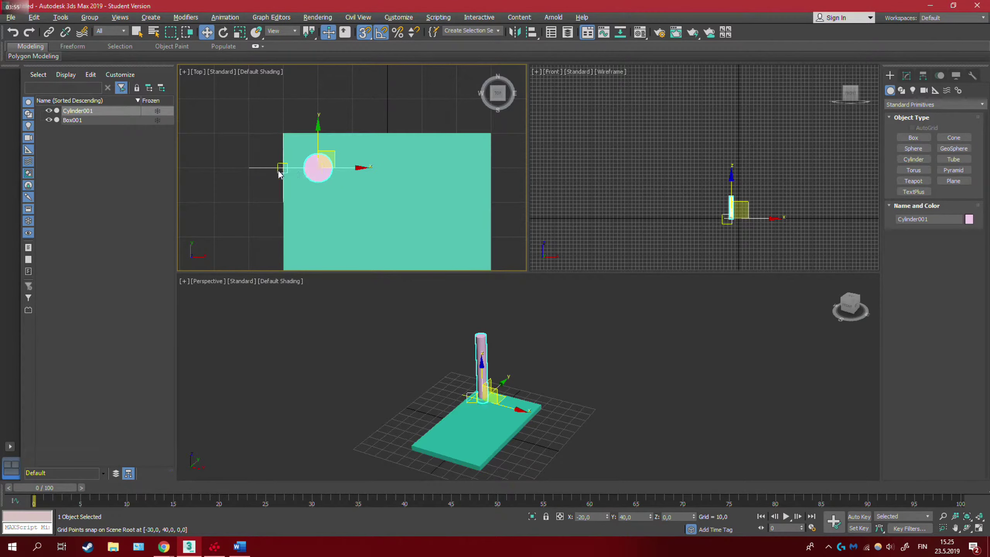
pyautogui.moveTo(317, 168)
pyautogui.mouseDown()
pyautogui.moveTo(283, 168)
pyautogui.moveTo(283, 132)
pyautogui.moveTo(258, 128)
pyautogui.moveTo(250, 177)
pyautogui.moveTo(278, 127)
pyautogui.moveTo(314, 116)
pyautogui.moveTo(316, 167)
pyautogui.mouseUp()
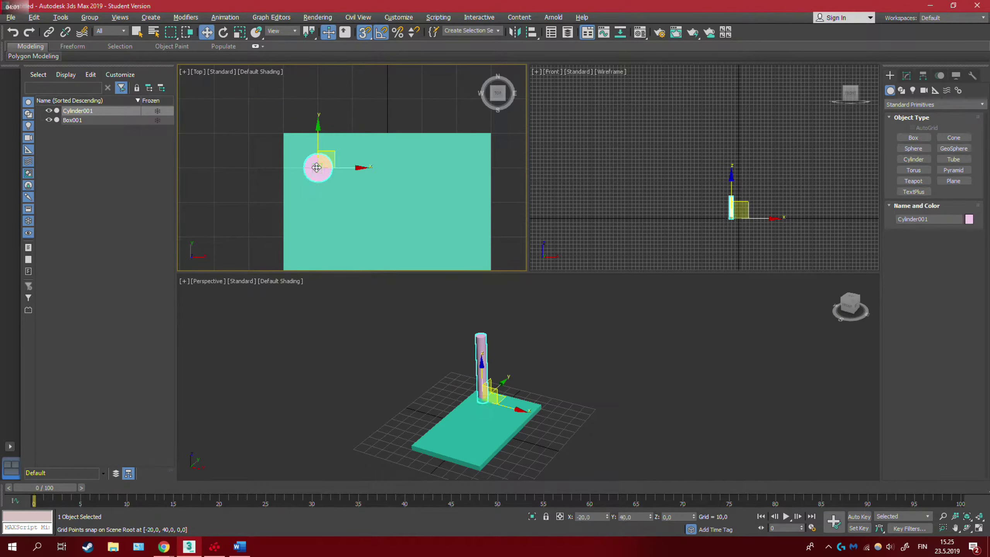
pyautogui.scroll(-4, 316, 165)
pyautogui.scroll(-2, 384, 200)
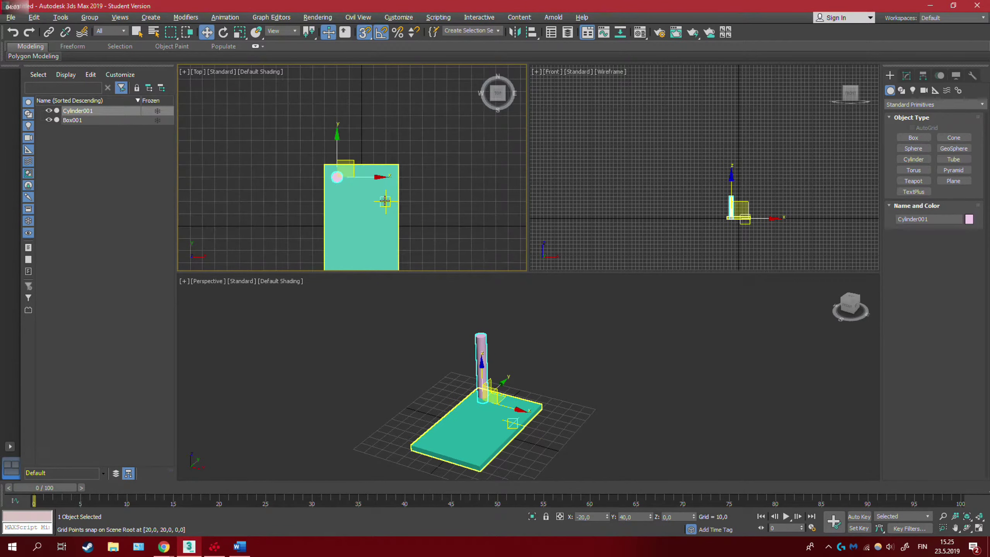
pyautogui.scroll(-2, 384, 201)
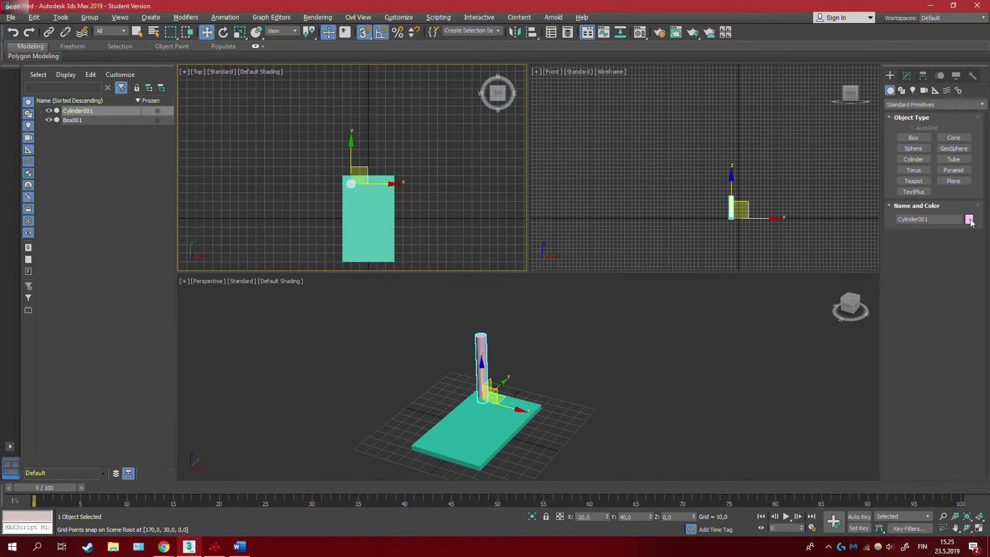
# Step: Change the cylinder's object color to light orange-brown from the 3ds Max palette
pyautogui.click(969, 219)
pyautogui.click(424, 256)
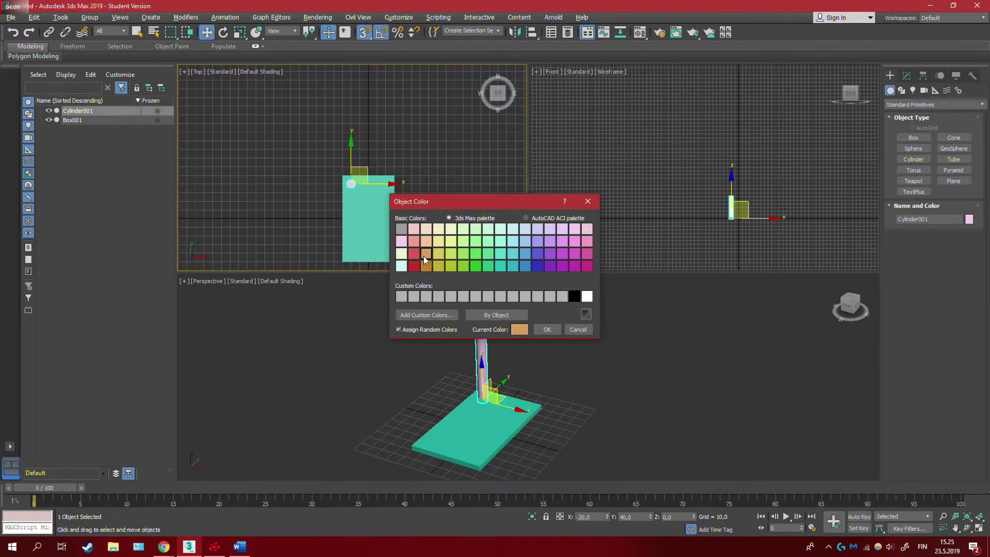
pyautogui.click(547, 330)
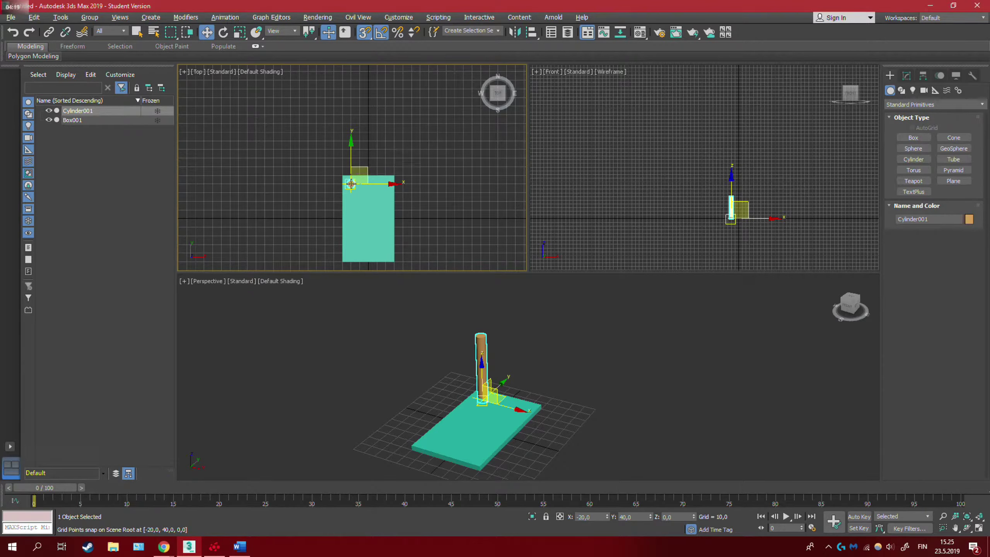
# Step: Clone the cylinder leg as an instance and move one of the two to the slab's upper-right corner, at X 20, Y 40
pyautogui.rightClick(351, 184)
pyautogui.click(372, 246)
pyautogui.click(466, 312)
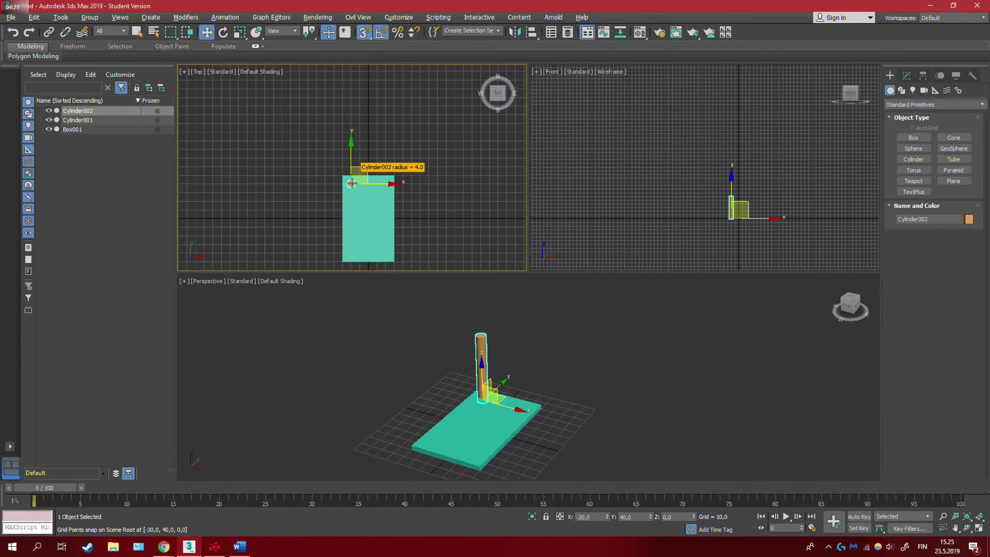
pyautogui.click(351, 184)
pyautogui.moveTo(351, 184); pyautogui.dragTo(385, 183)
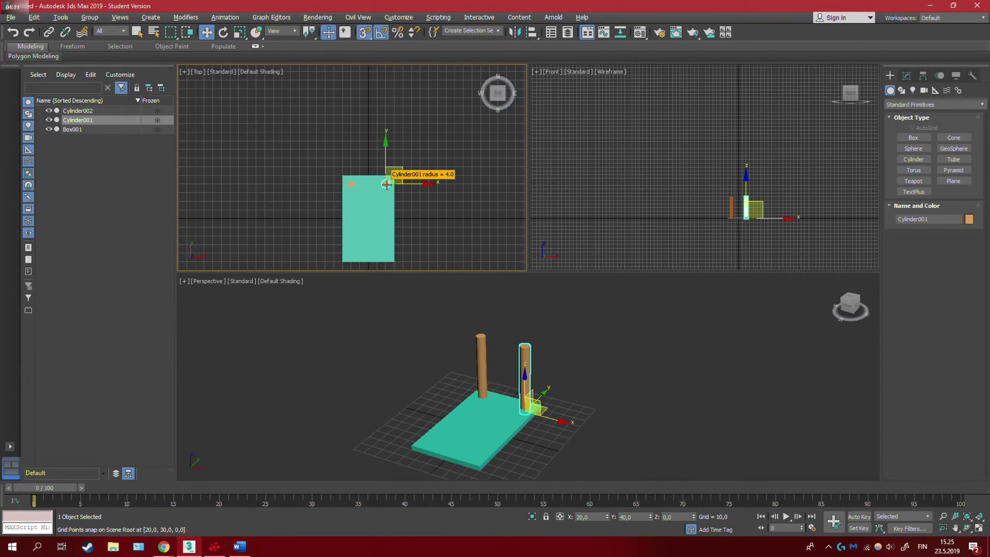
# Step: Clone the upper-right leg as an instance and move one of the two to the lower-right corner, at X 20, Y -40
pyautogui.rightClick(387, 185)
pyautogui.click(414, 248)
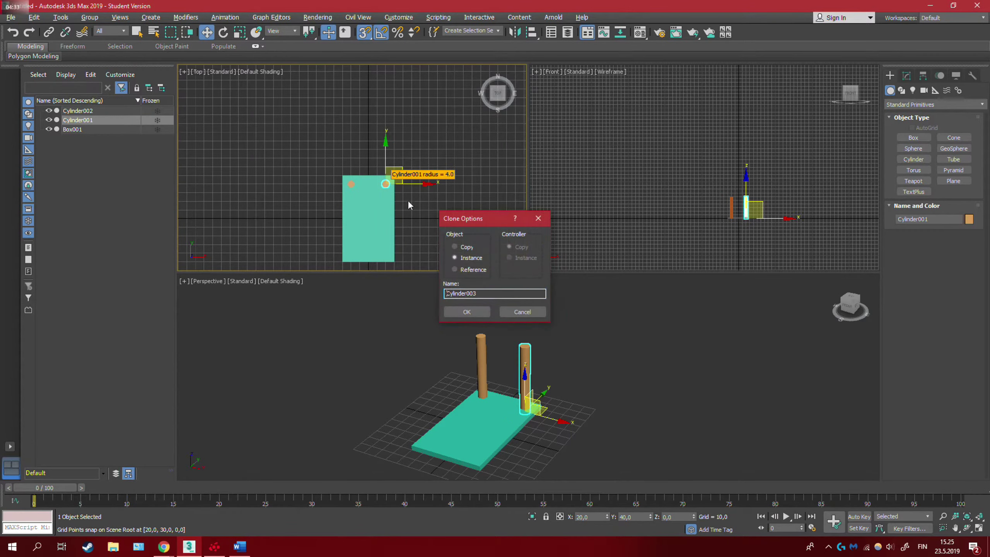
pyautogui.click(465, 311)
pyautogui.moveTo(385, 183); pyautogui.dragTo(389, 217)
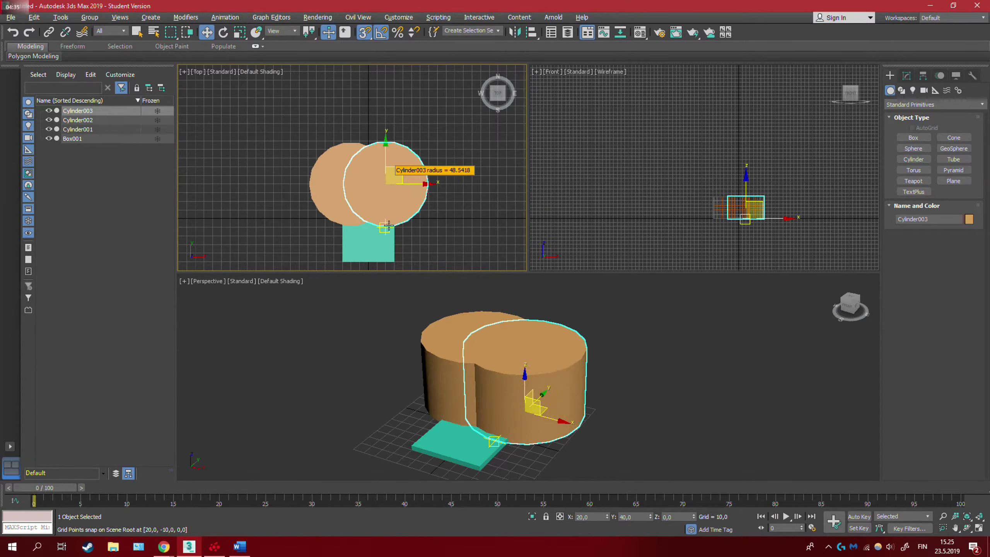
pyautogui.hotkey('ctrl', 'z')
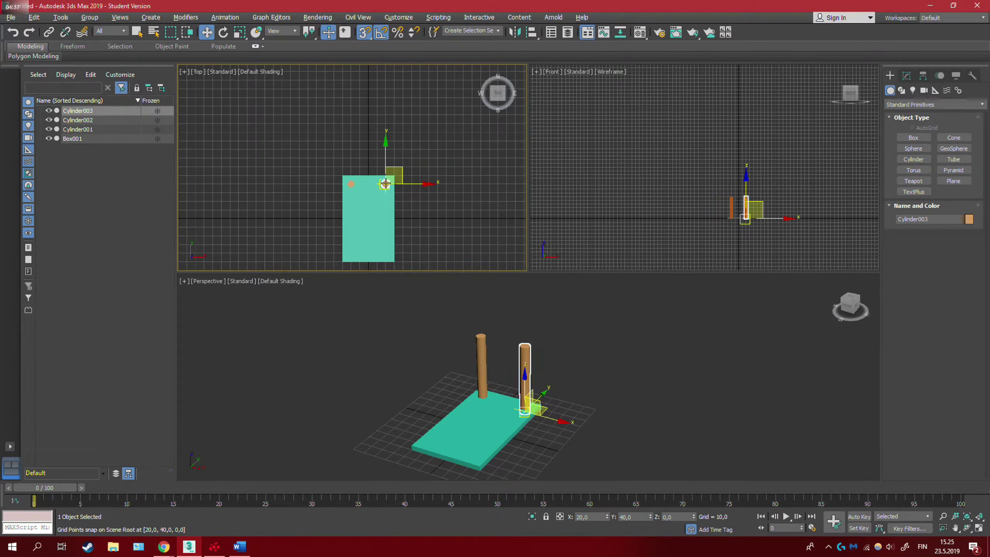
pyautogui.moveTo(386, 183); pyautogui.dragTo(385, 253)
pyautogui.click(372, 245)
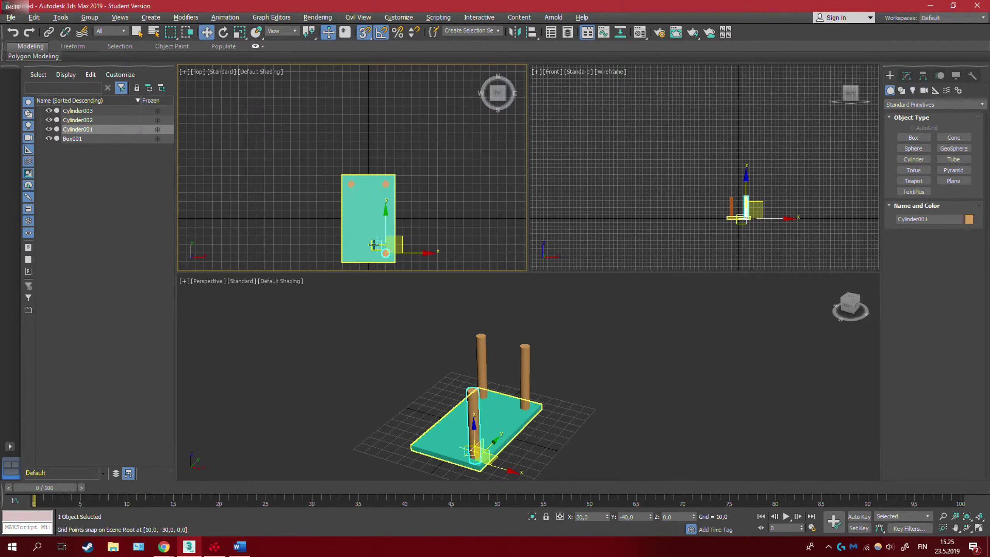
# Step: Clone the lower-right leg, move one of the two to the slab's lower-left corner, and clear the selection
pyautogui.click(385, 252)
pyautogui.rightClick(386, 253)
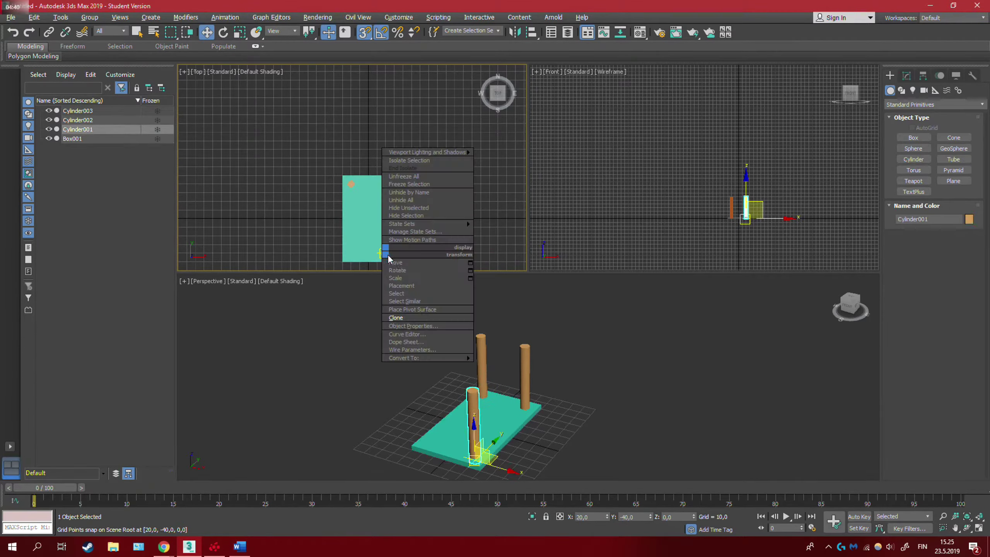
pyautogui.click(413, 316)
pyautogui.click(464, 312)
pyautogui.moveTo(385, 253); pyautogui.dragTo(368, 252)
pyautogui.click(289, 203)
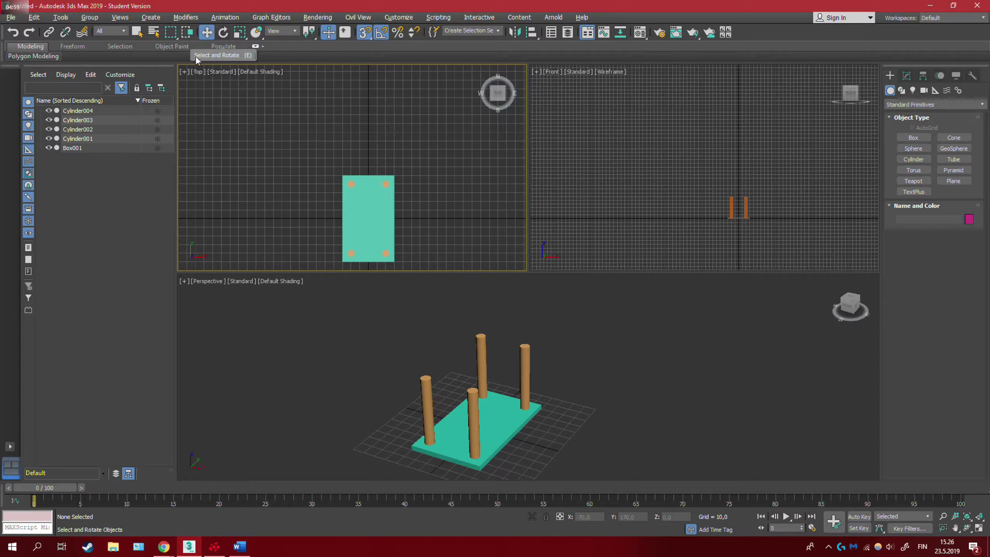
# Step: Select the slab and all four legs and rotate them upside down in the Front view so the legs point downward
pyautogui.click(109, 110)
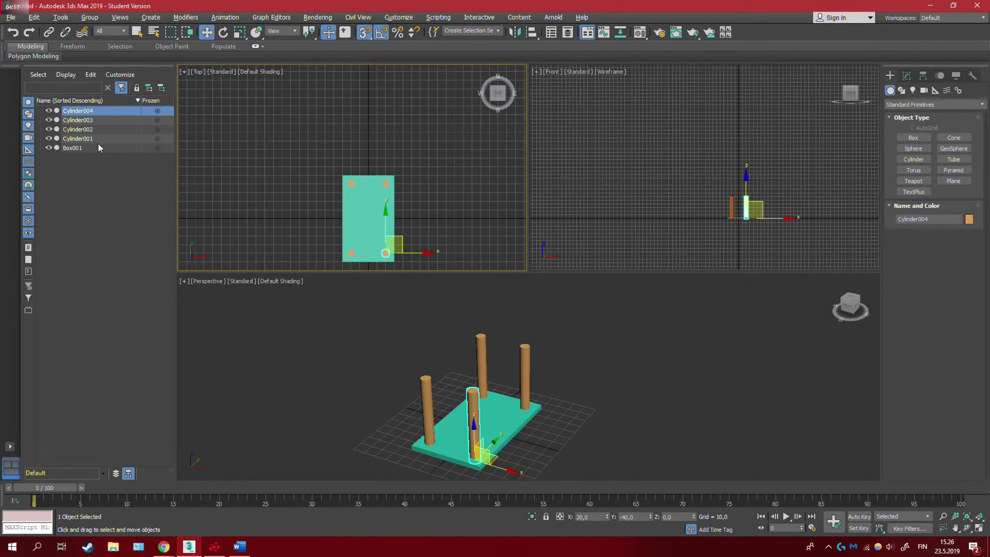
pyautogui.keyDown('shift'); pyautogui.click(98, 144); pyautogui.keyUp('shift')
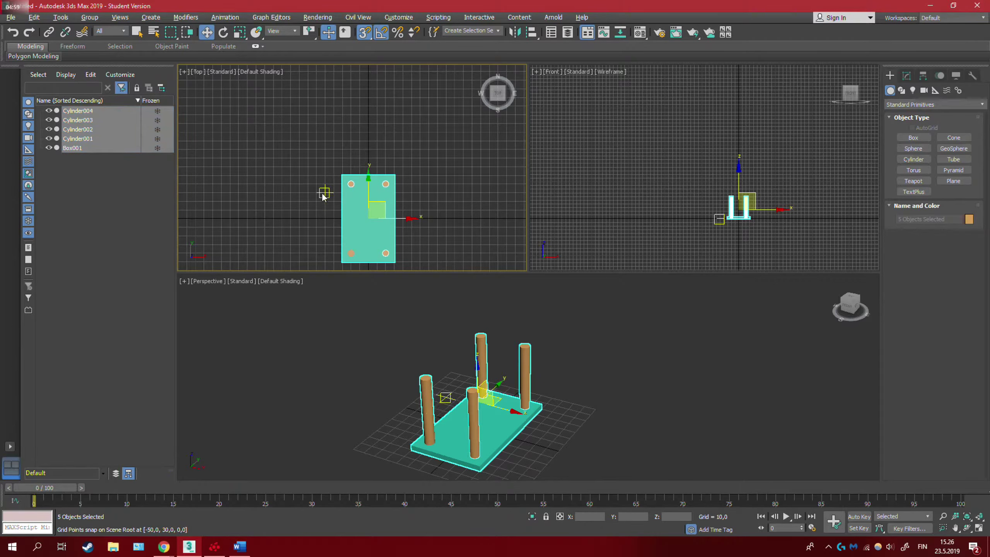
pyautogui.click(223, 32)
pyautogui.moveTo(746, 175); pyautogui.dragTo(748, 232)
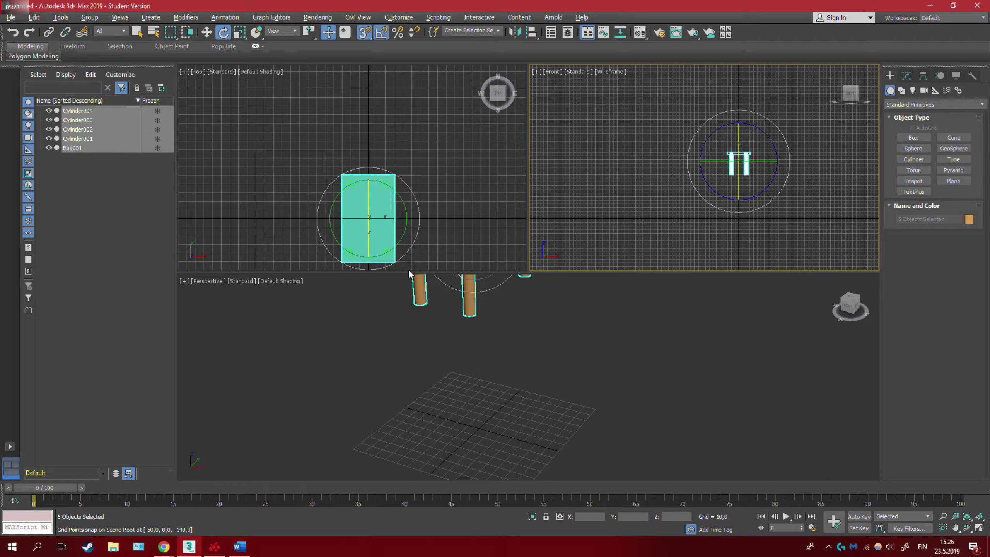
# Step: Move the whole table down in the Front view until its legs stand on the ground grid
pyautogui.click(206, 32)
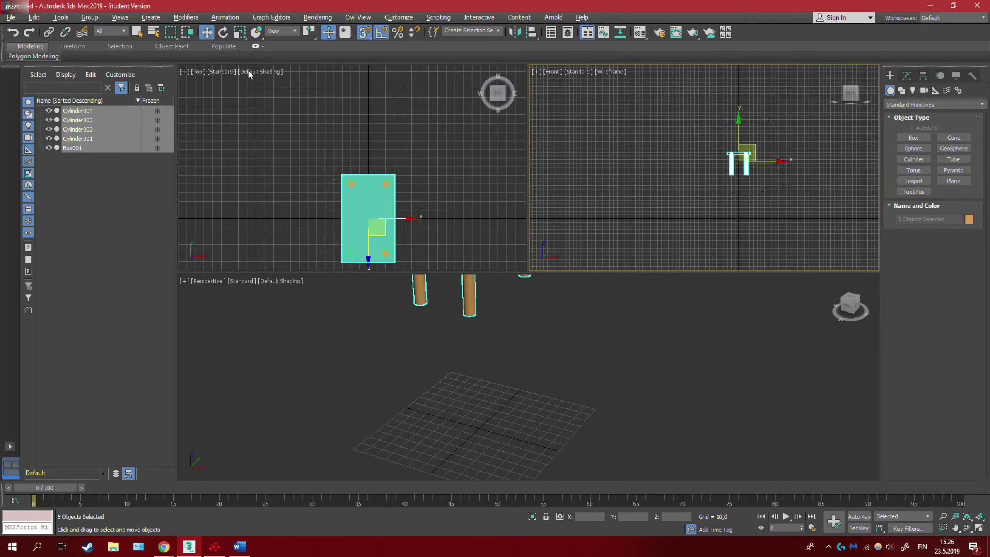
pyautogui.scroll(-3, 492, 413)
pyautogui.click(463, 288)
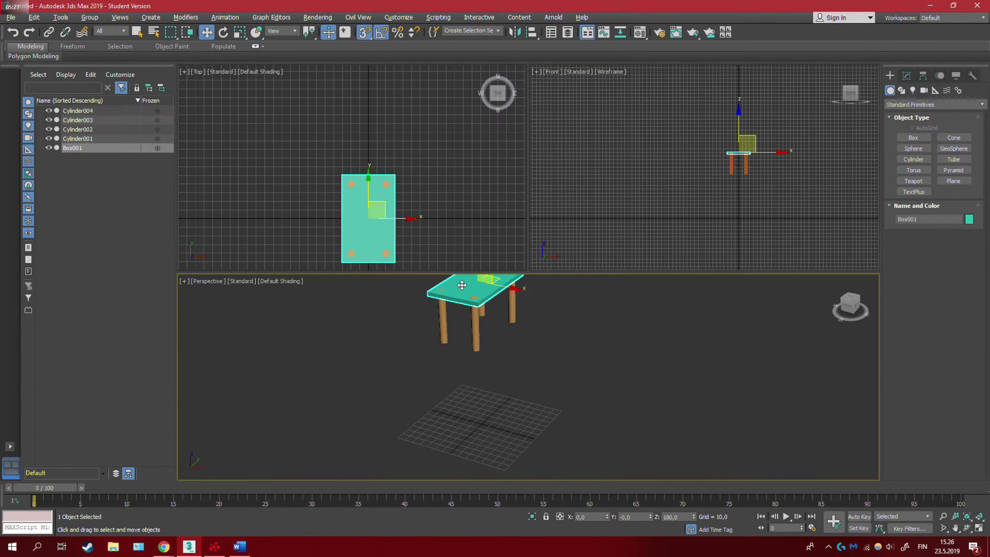
pyautogui.moveTo(79, 113); pyautogui.dragTo(94, 149)
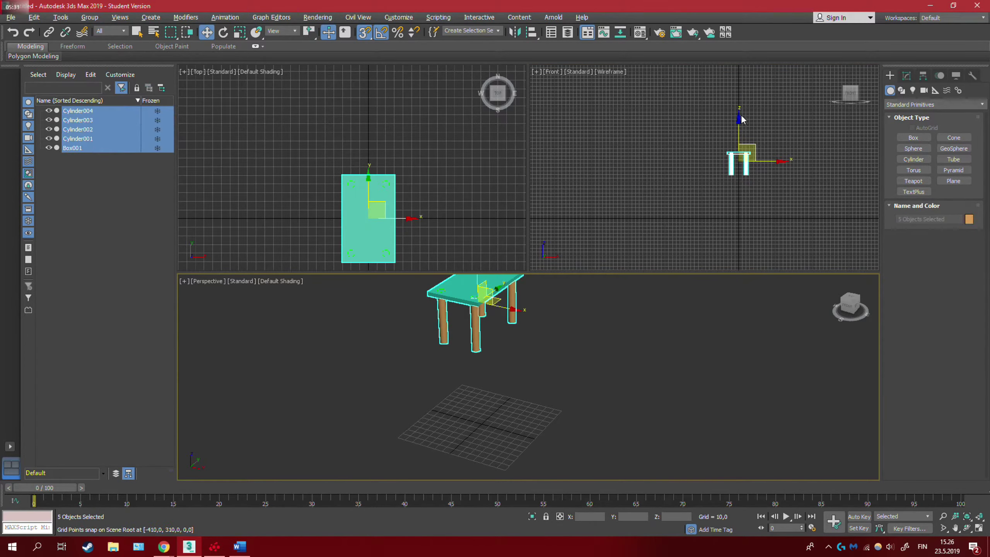
pyautogui.moveTo(738, 122); pyautogui.dragTo(740, 208)
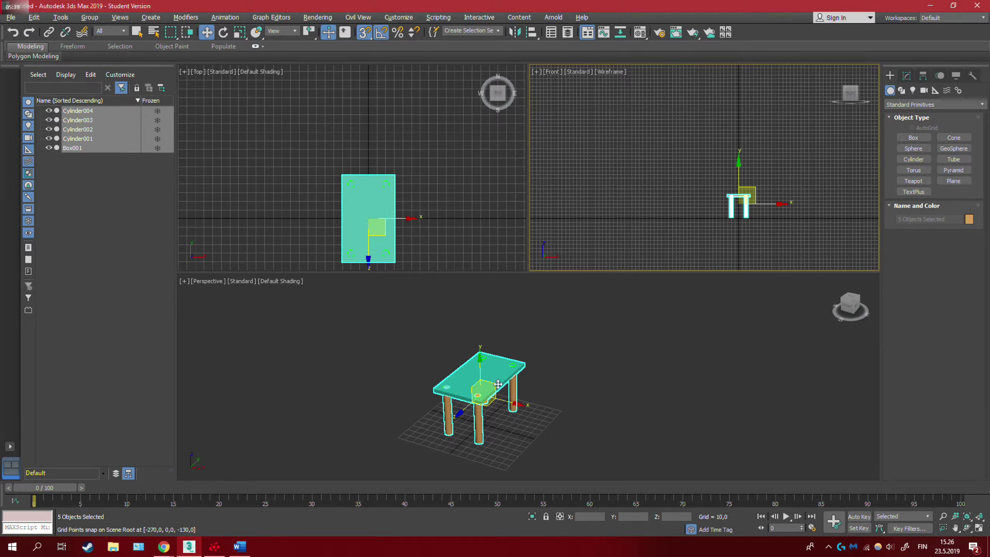
# Step: Raise only the tabletop to about Z 66 with snapping turned off so it covers the leg ends, and deselect it
pyautogui.scroll(2, 460, 379)
pyautogui.scroll(2, 475, 404)
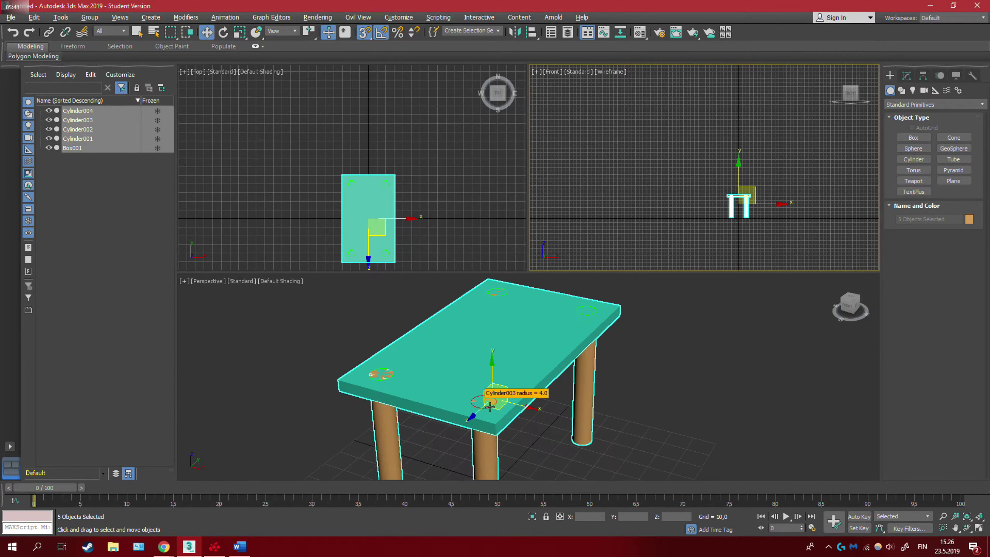
pyautogui.click(483, 393)
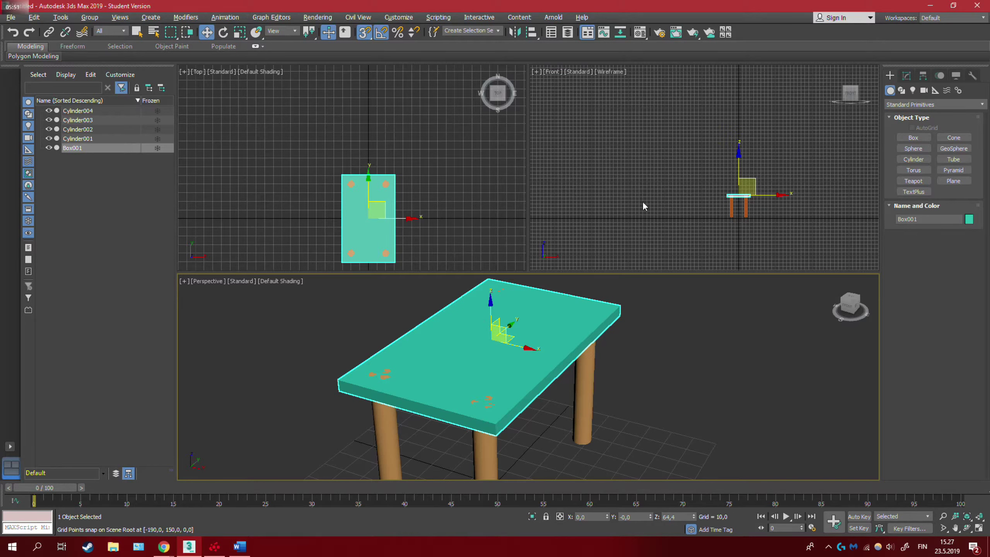
pyautogui.moveTo(739, 155); pyautogui.dragTo(740, 197)
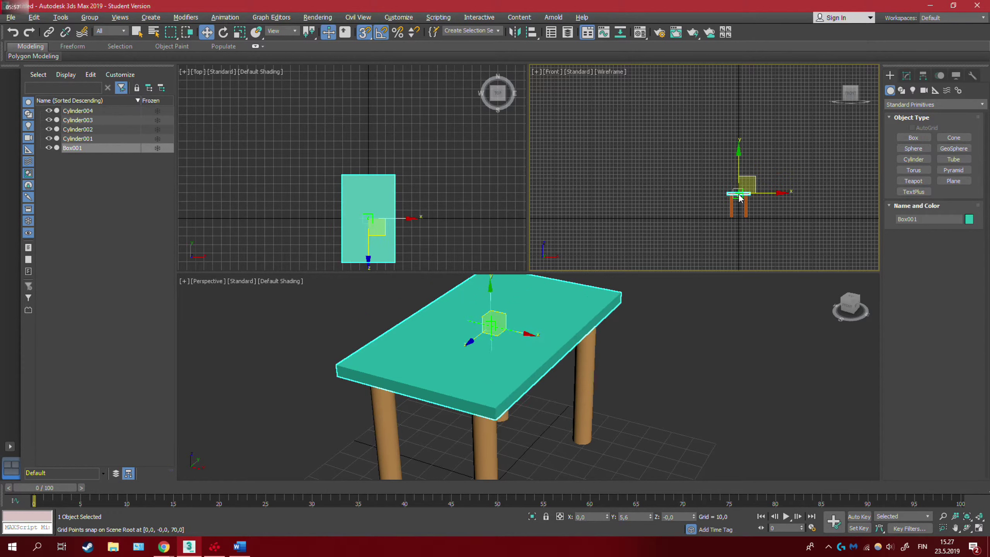
pyautogui.moveTo(740, 197); pyautogui.dragTo(740, 197)
pyautogui.click(365, 34)
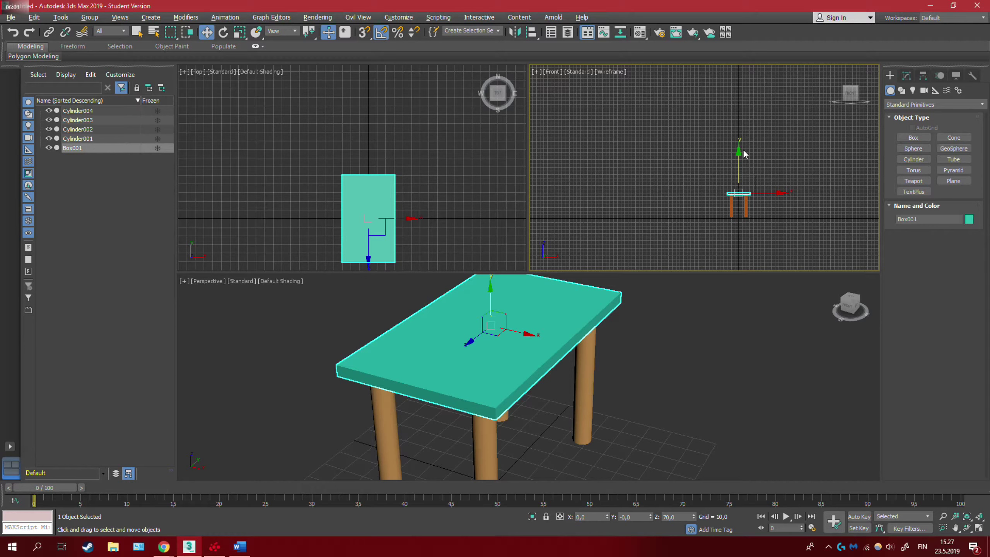
pyautogui.moveTo(739, 150); pyautogui.dragTo(739, 152)
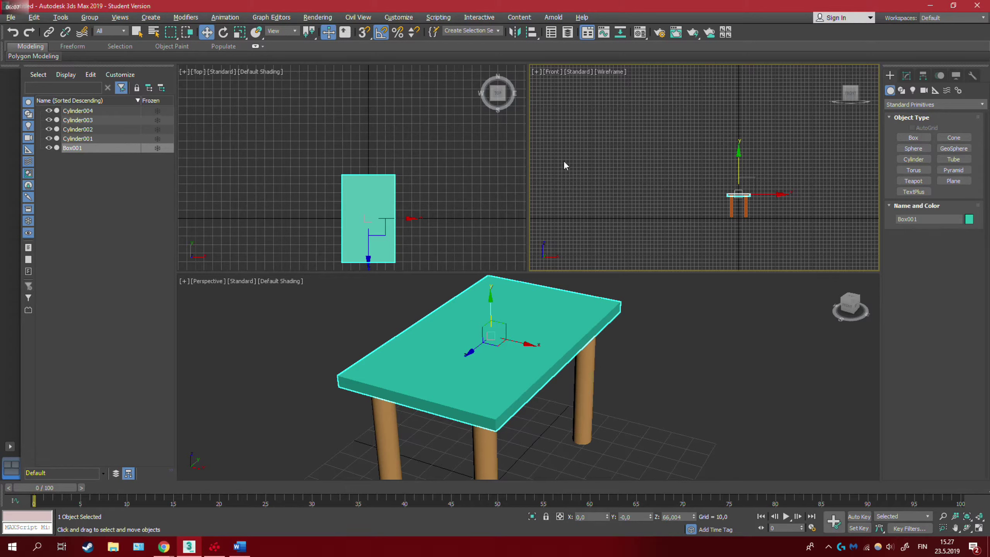
pyautogui.moveTo(853, 306); pyautogui.dragTo(822, 298)
pyautogui.keyDown('alt'); pyautogui.moveTo(491, 345); pyautogui.dragTo(510, 362, button='middle'); pyautogui.keyUp('alt')
pyautogui.scroll(-2, 510, 362)
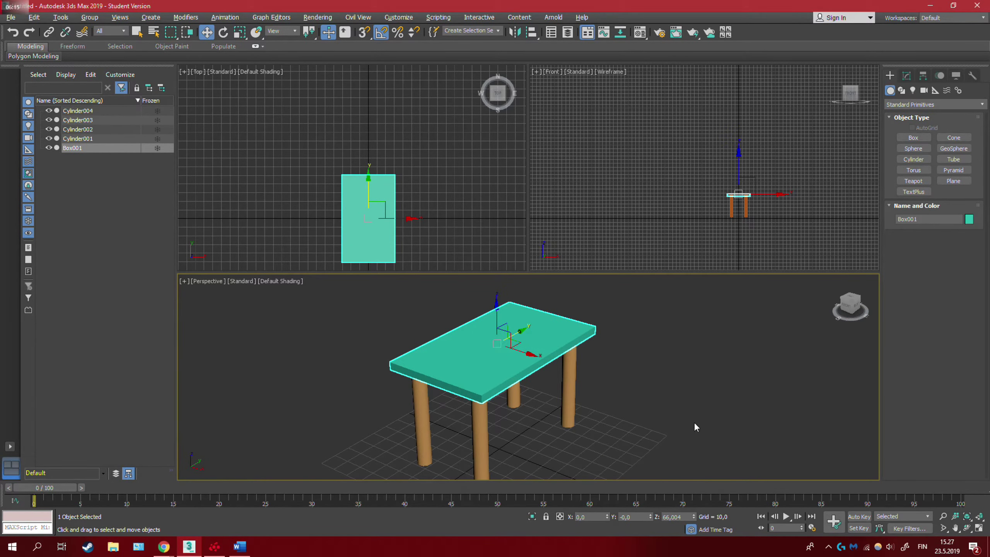
pyautogui.click(718, 346)
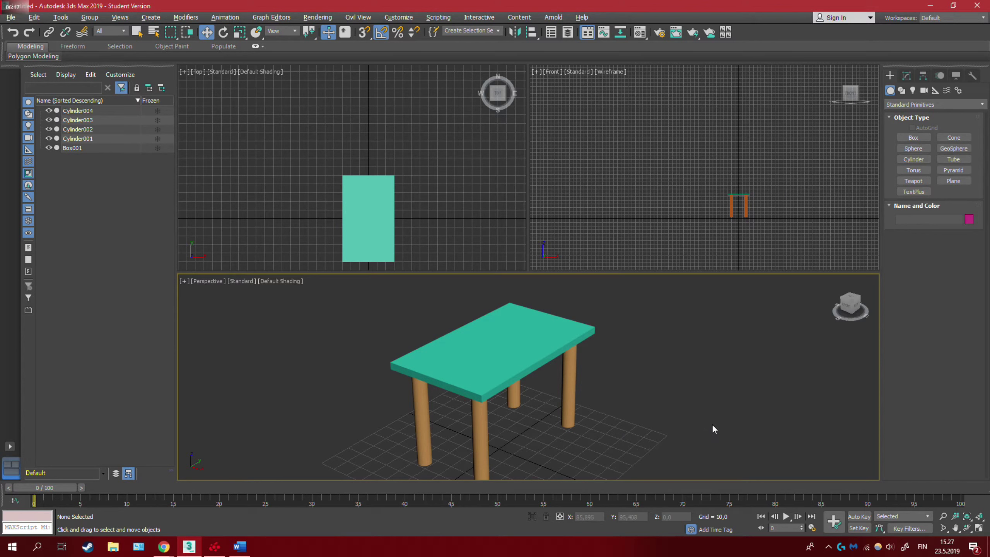